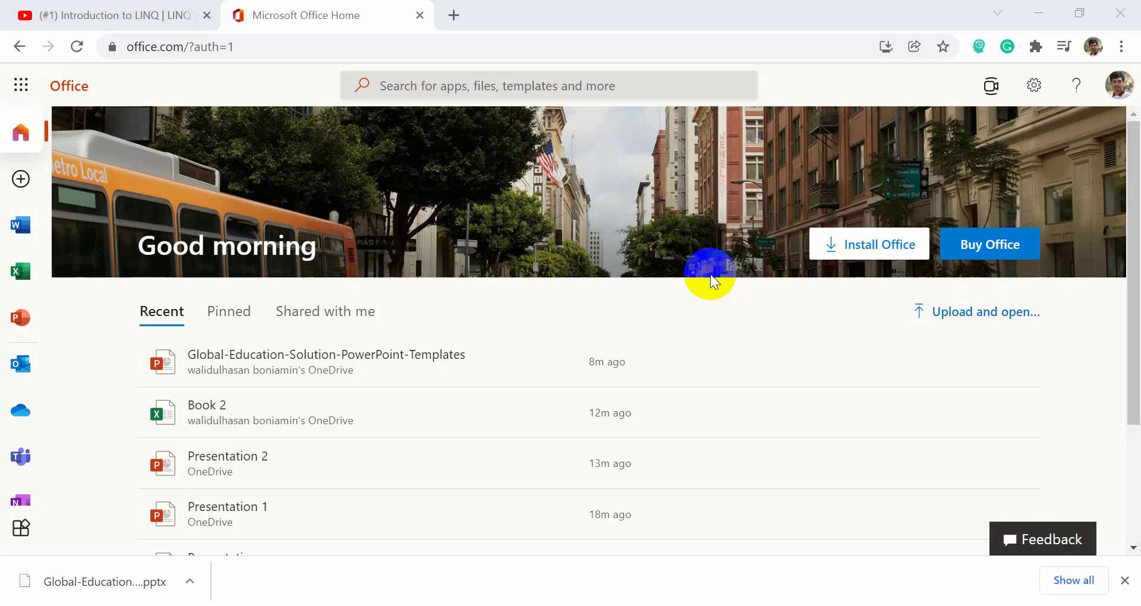
pyautogui.click(534, 46)
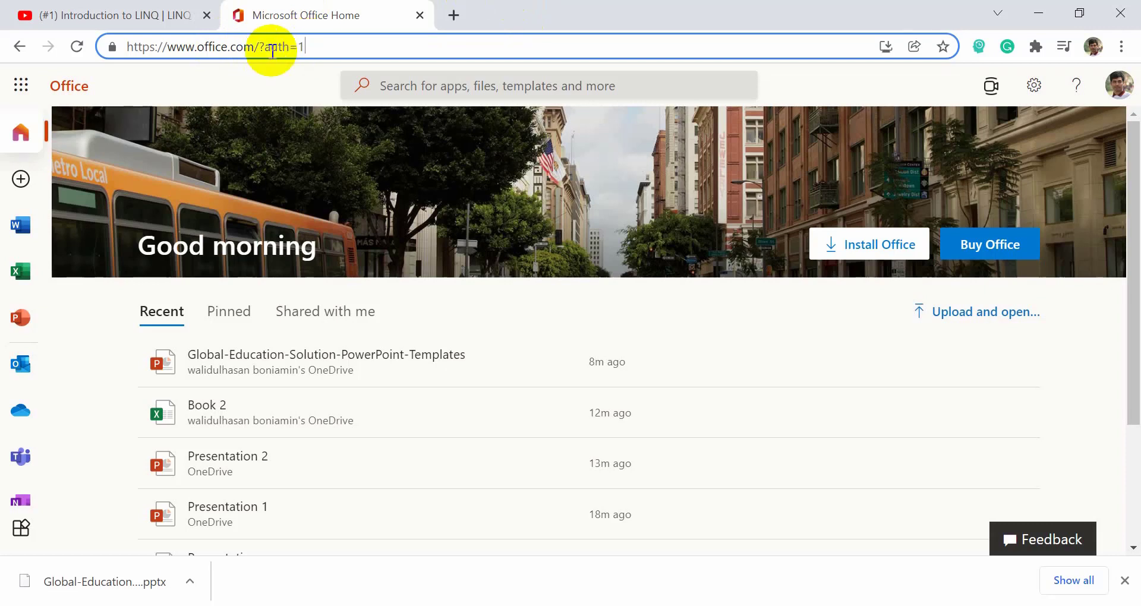
pyautogui.click(457, 260)
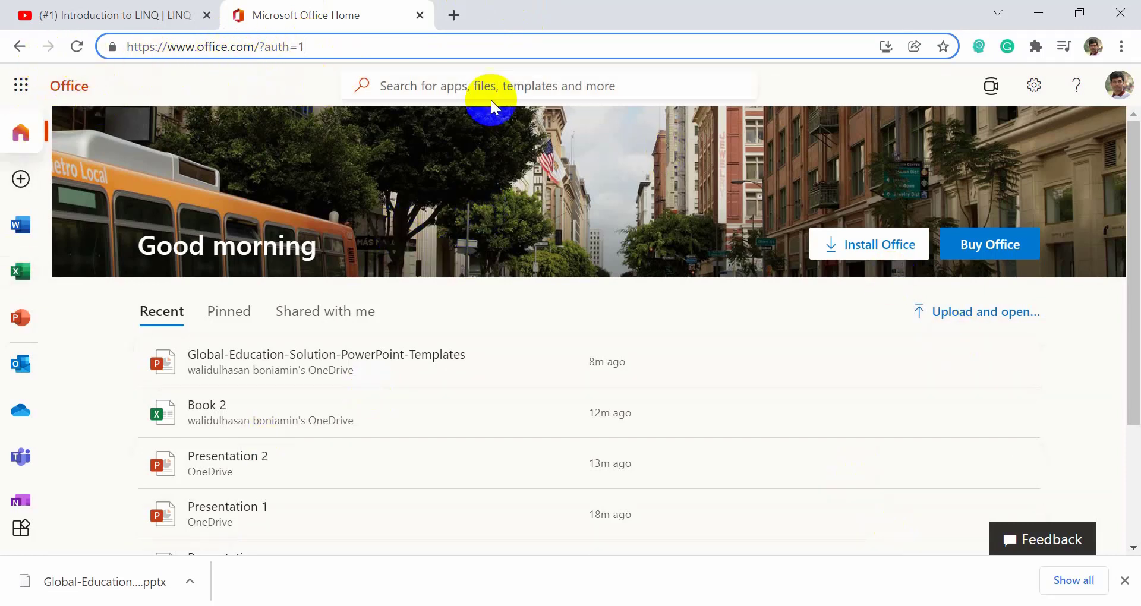
pyautogui.click(423, 122)
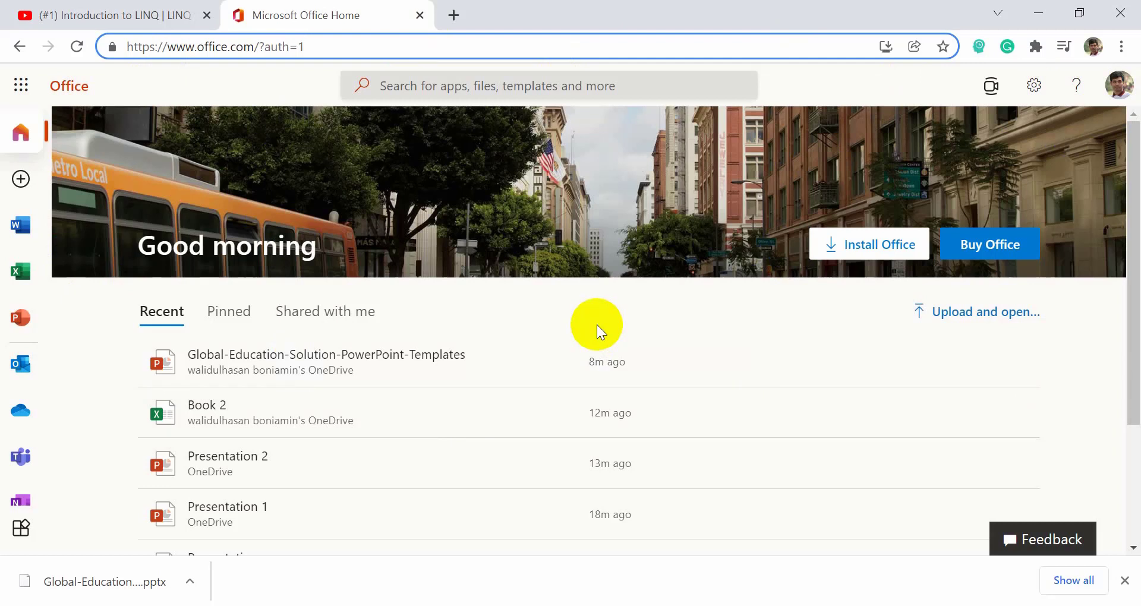
# - View the signed-in account's options and the settings pane of Office Home, closing each one
pyautogui.click(1119, 86)
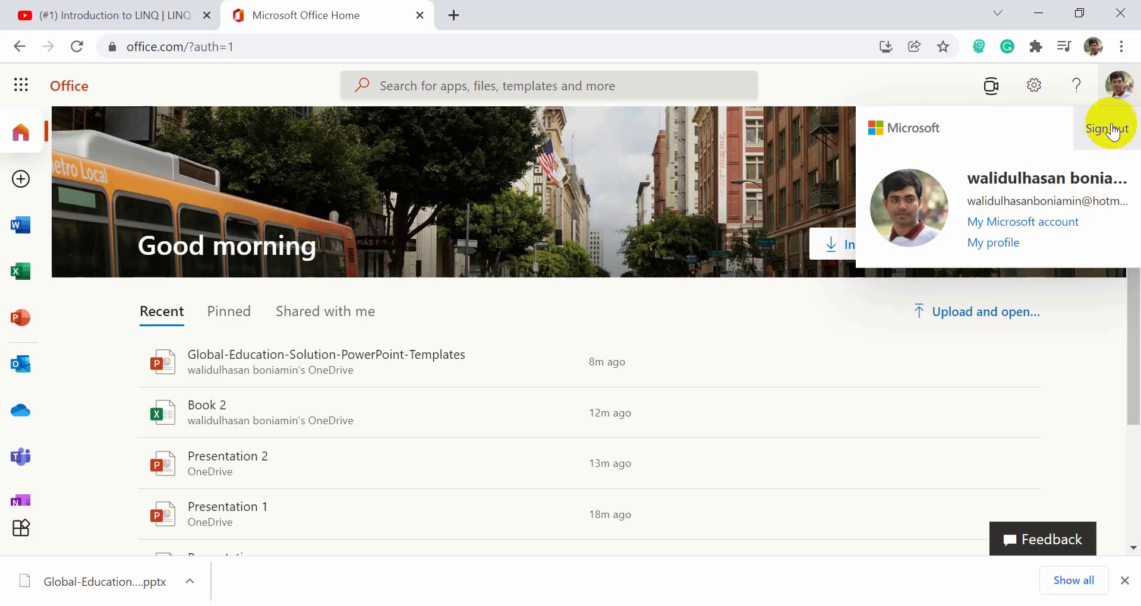
pyautogui.click(1119, 103)
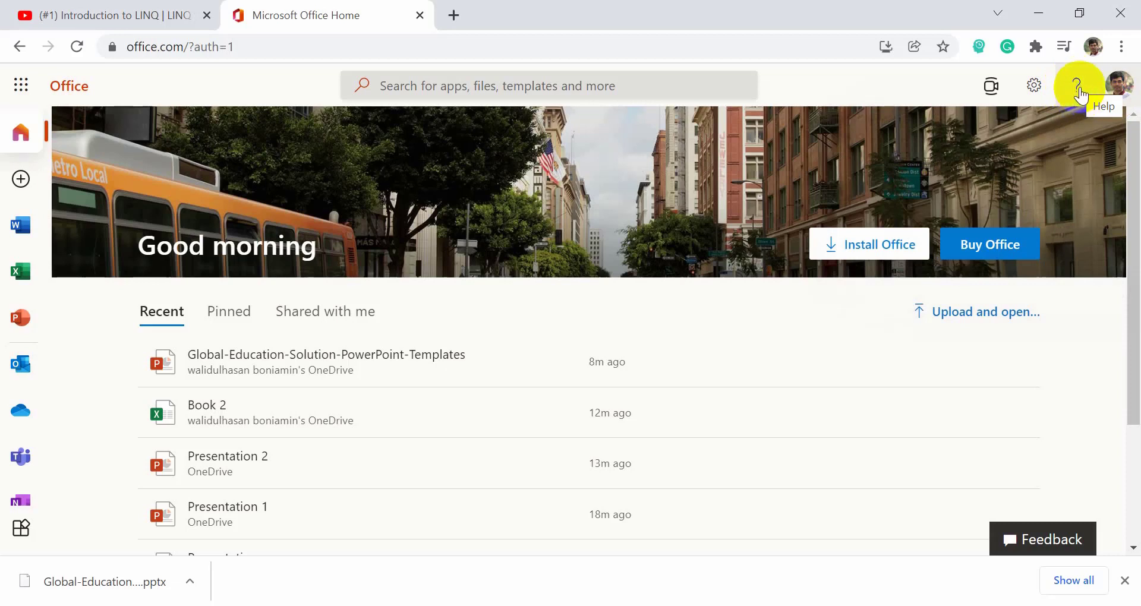
pyautogui.click(1033, 87)
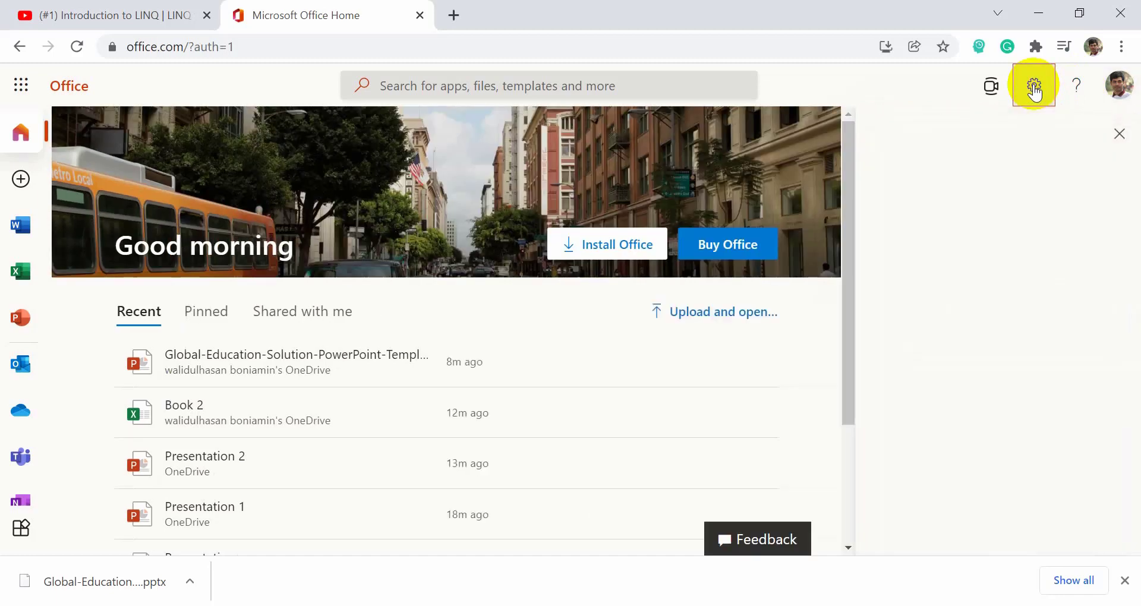
pyautogui.click(1034, 95)
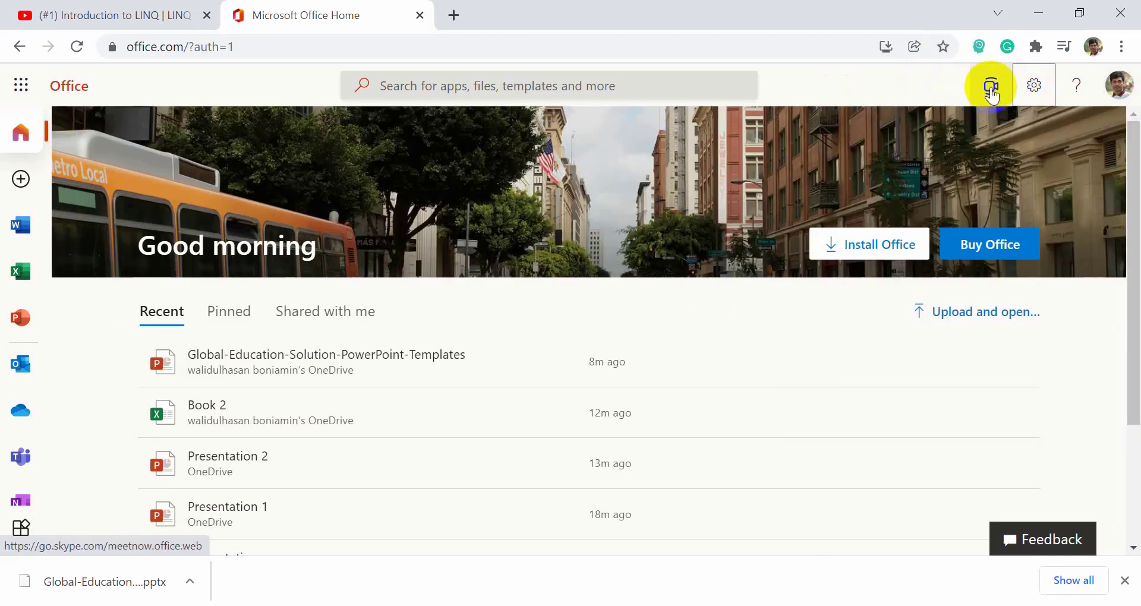
# - Open a Skype Meet now meeting page from Office Home and close it
pyautogui.click(990, 88)
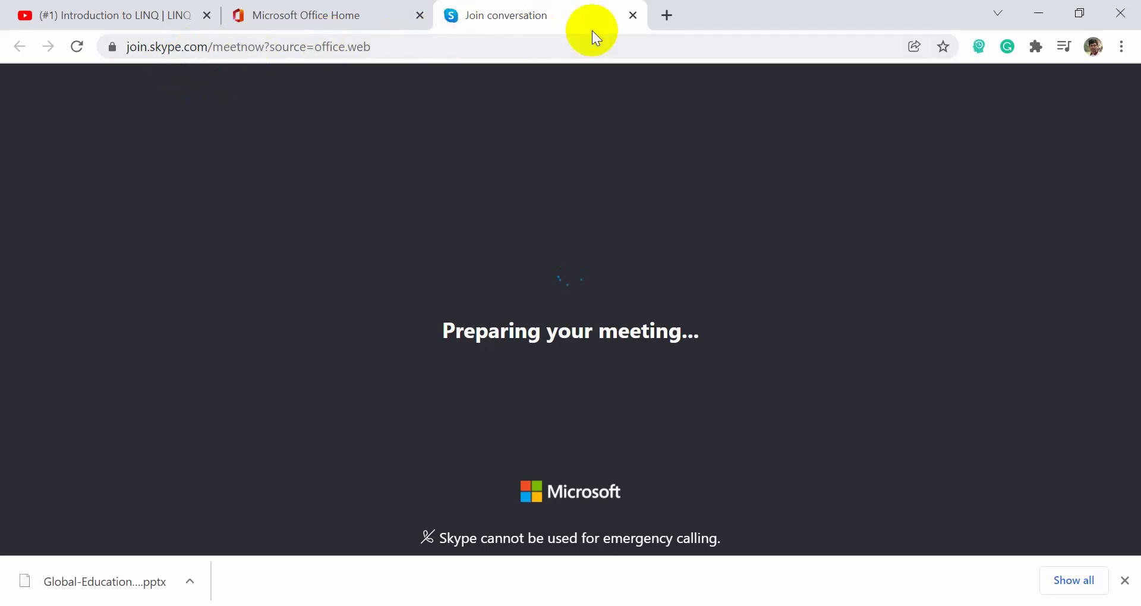
pyautogui.click(632, 15)
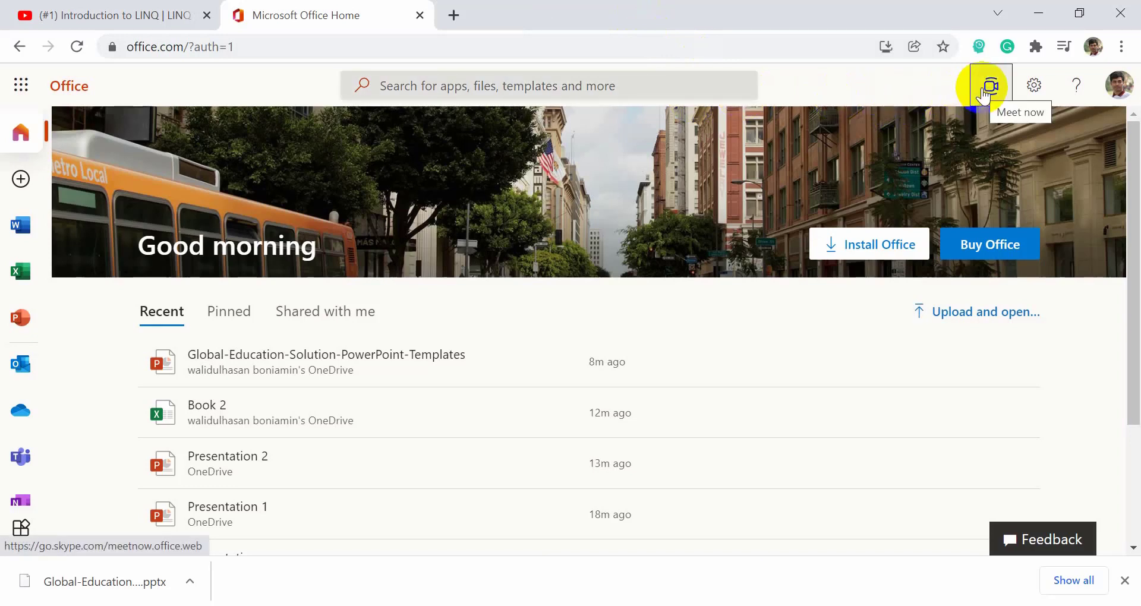
# - Look through the suggested apps and files in search and the kinds of new files that can be created
pyautogui.click(525, 83)
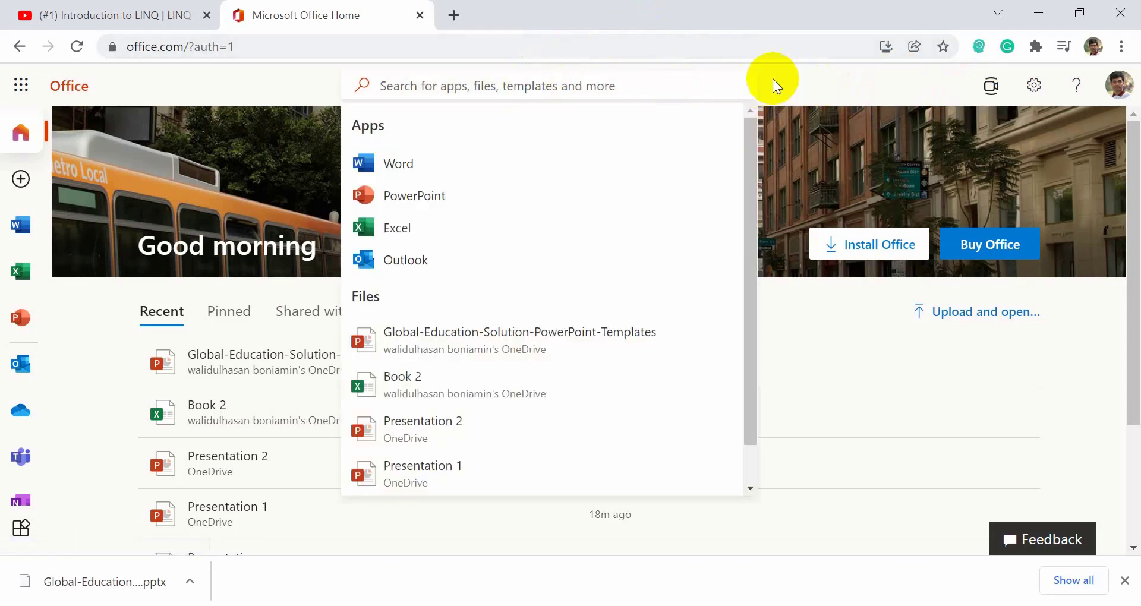
pyautogui.click(798, 89)
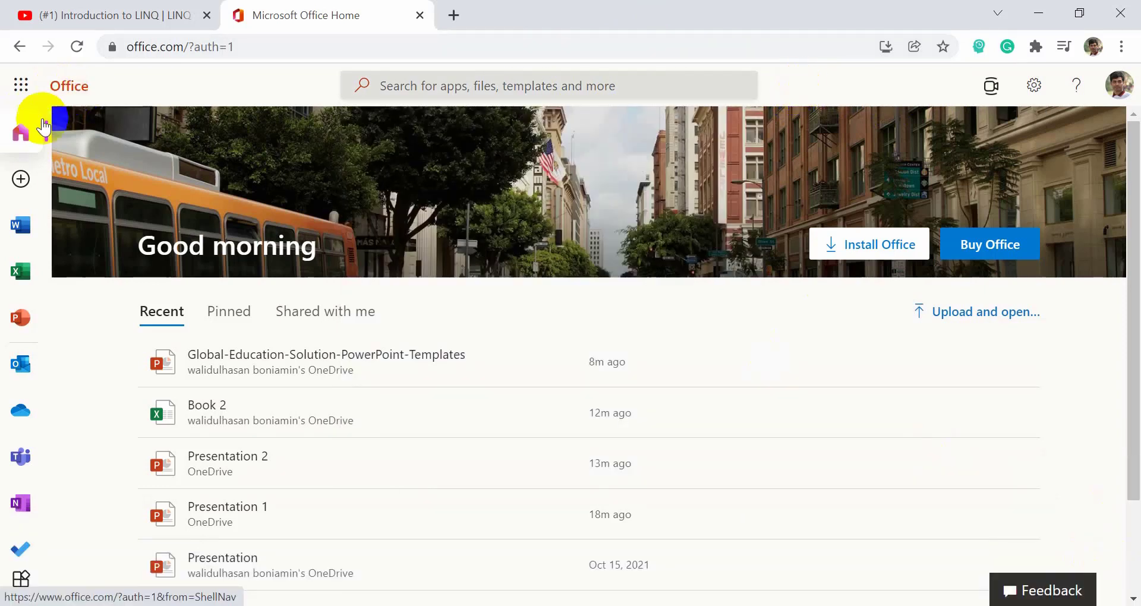
pyautogui.click(21, 179)
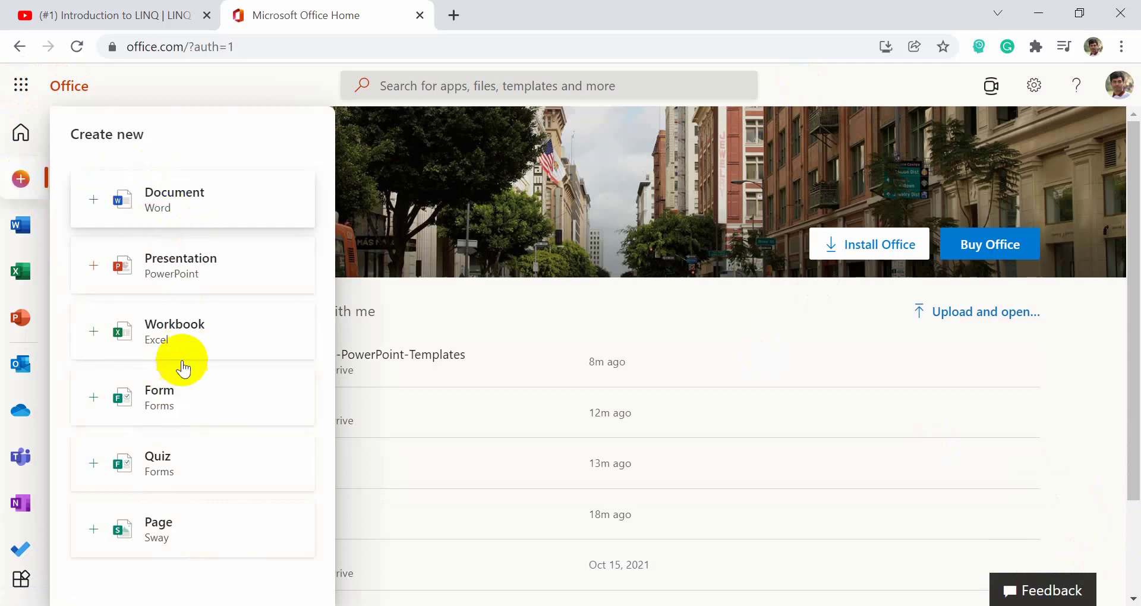
pyautogui.click(21, 186)
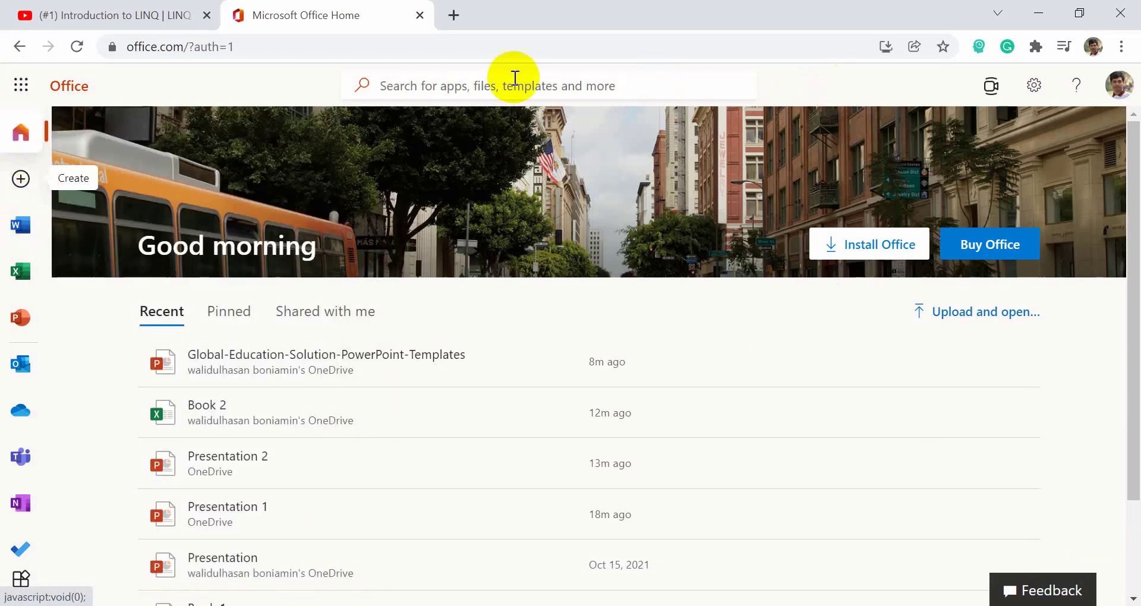
# - Switch to Word, create a new blank document and enter the text "aaaf"
pyautogui.click(22, 88)
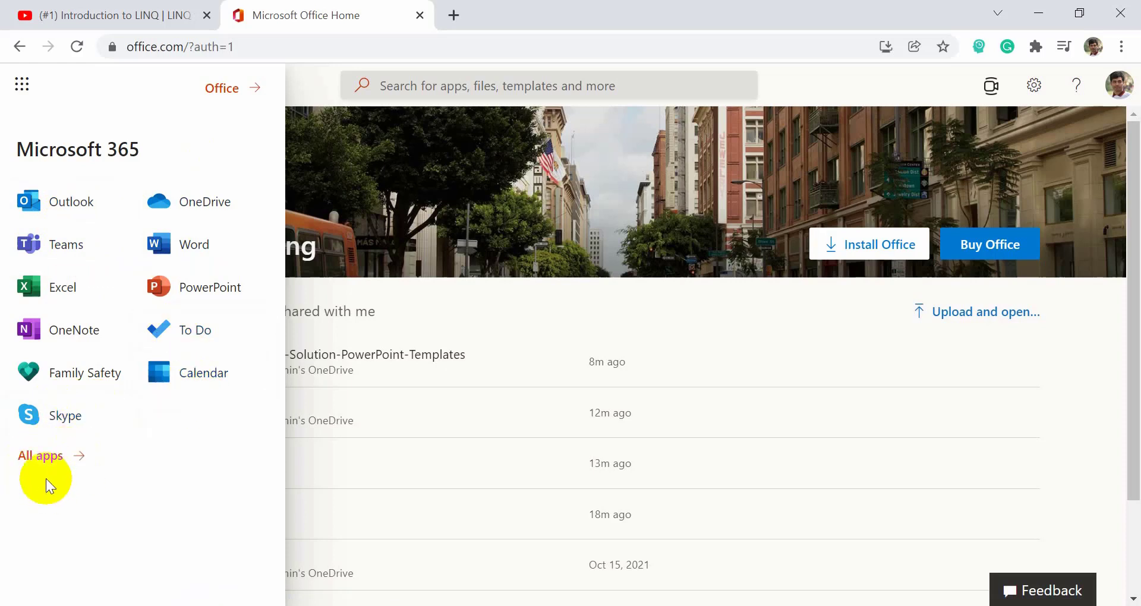
pyautogui.click(192, 254)
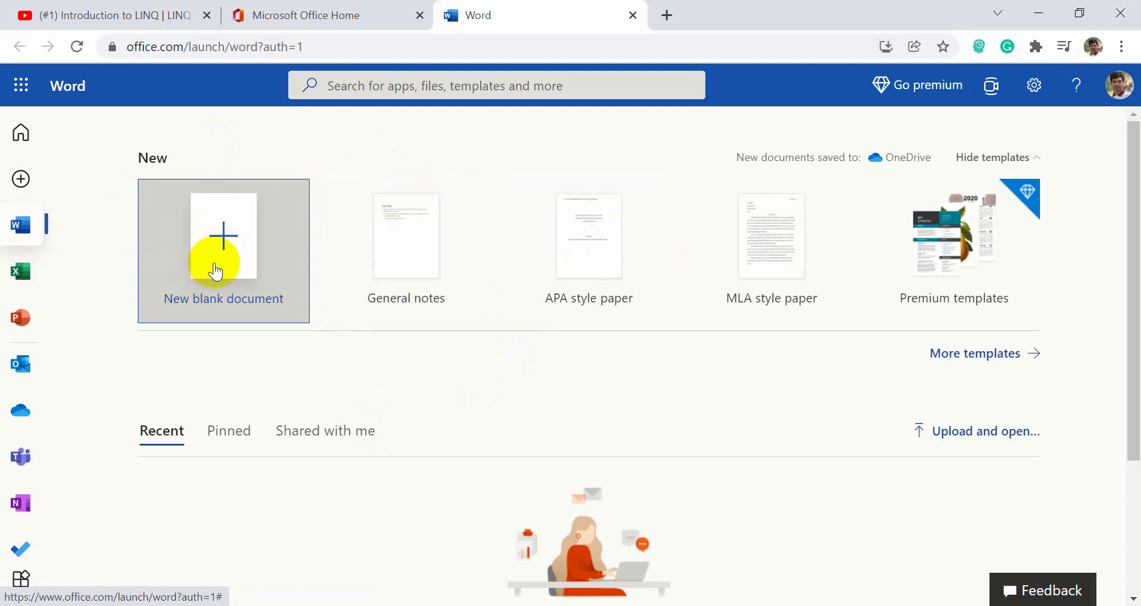
pyautogui.click(248, 235)
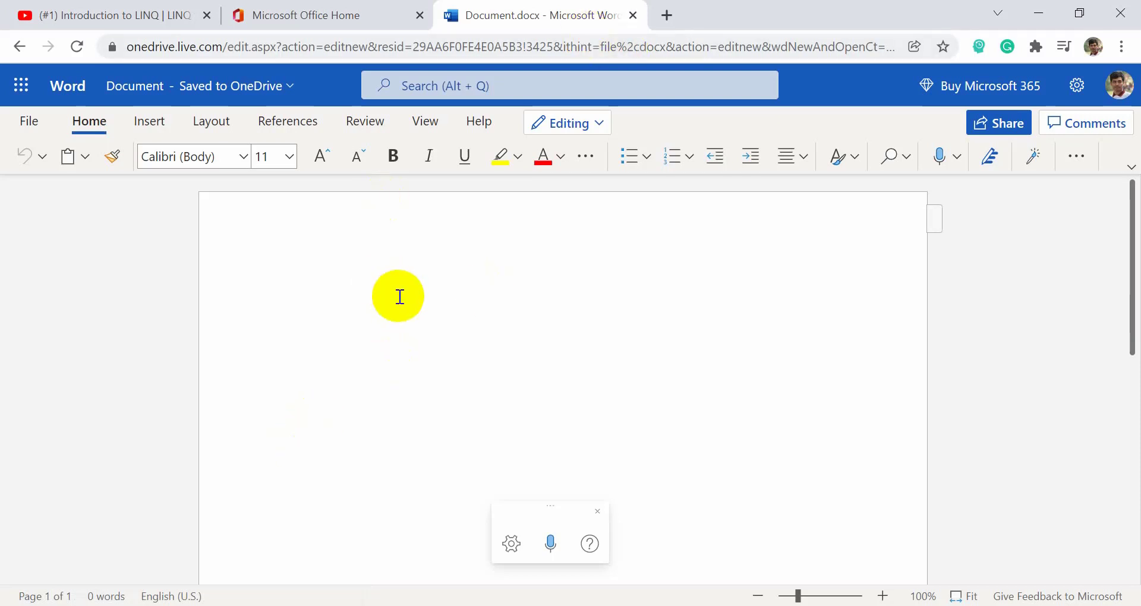
pyautogui.write('aaa')
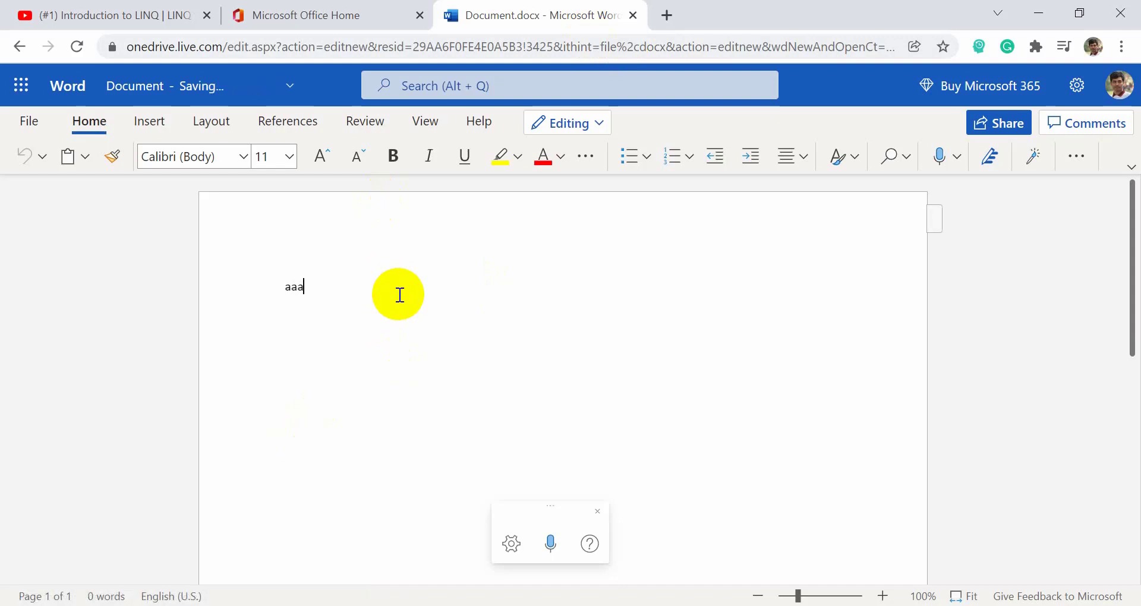
pyautogui.write('f')
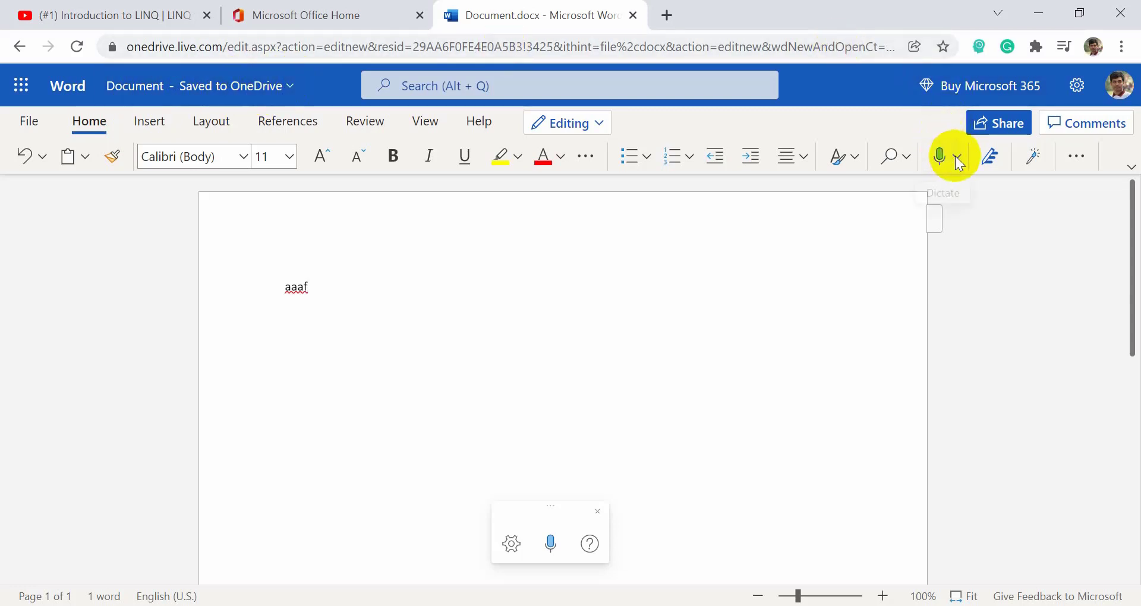
# - View the Word document's link sharing options and close them without sending
pyautogui.click(999, 125)
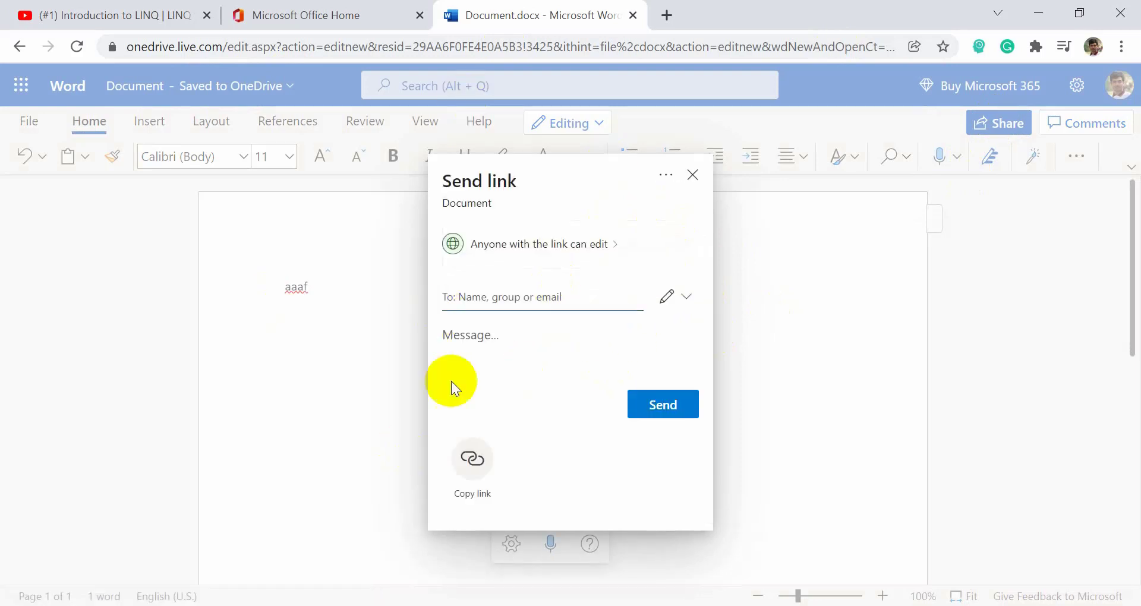
pyautogui.click(803, 244)
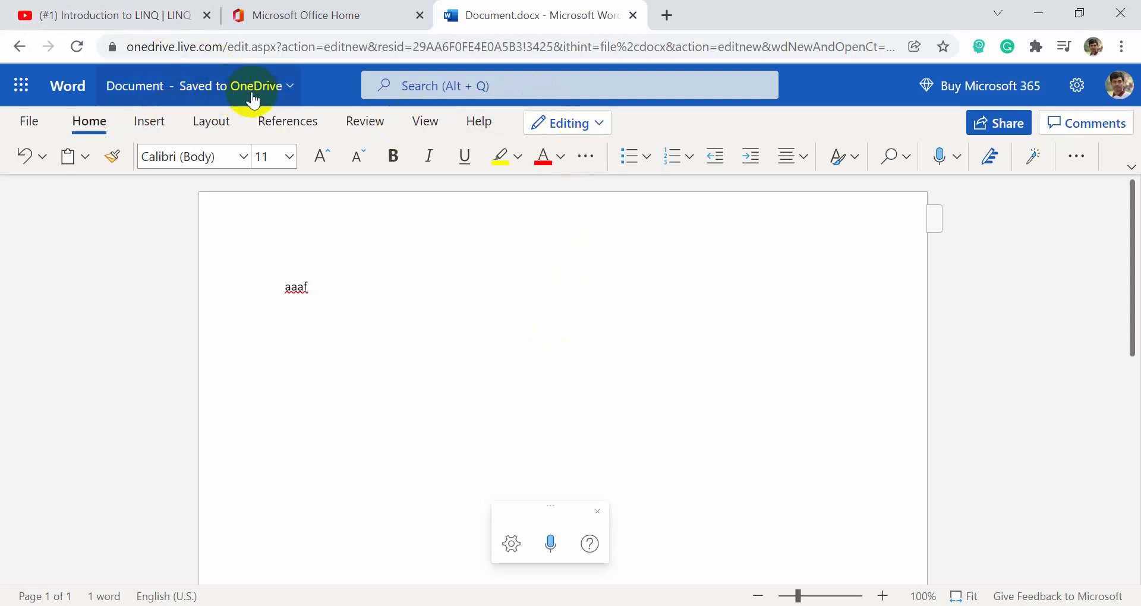
# - Switch to Excel, create a new blank workbook and dismiss the Easy formulas tip
pyautogui.click(20, 94)
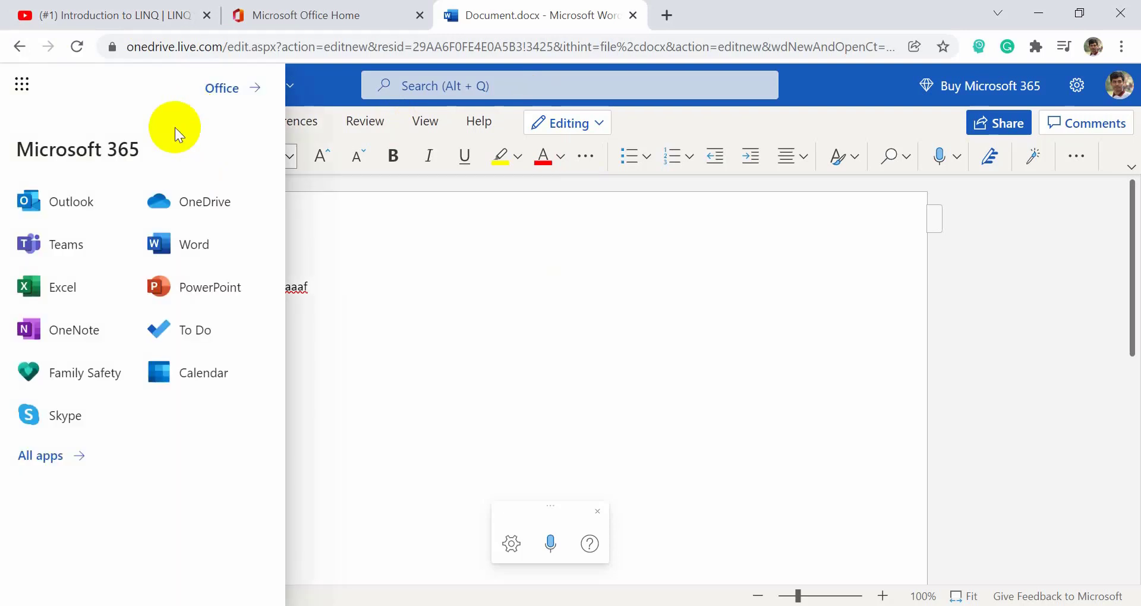
pyautogui.click(66, 291)
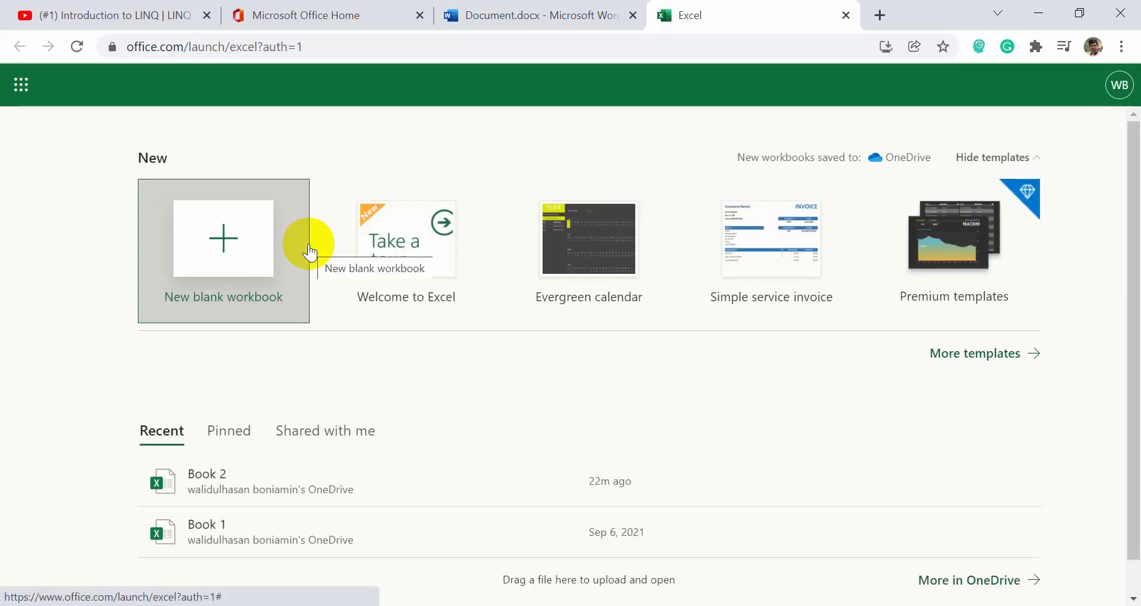
pyautogui.click(224, 241)
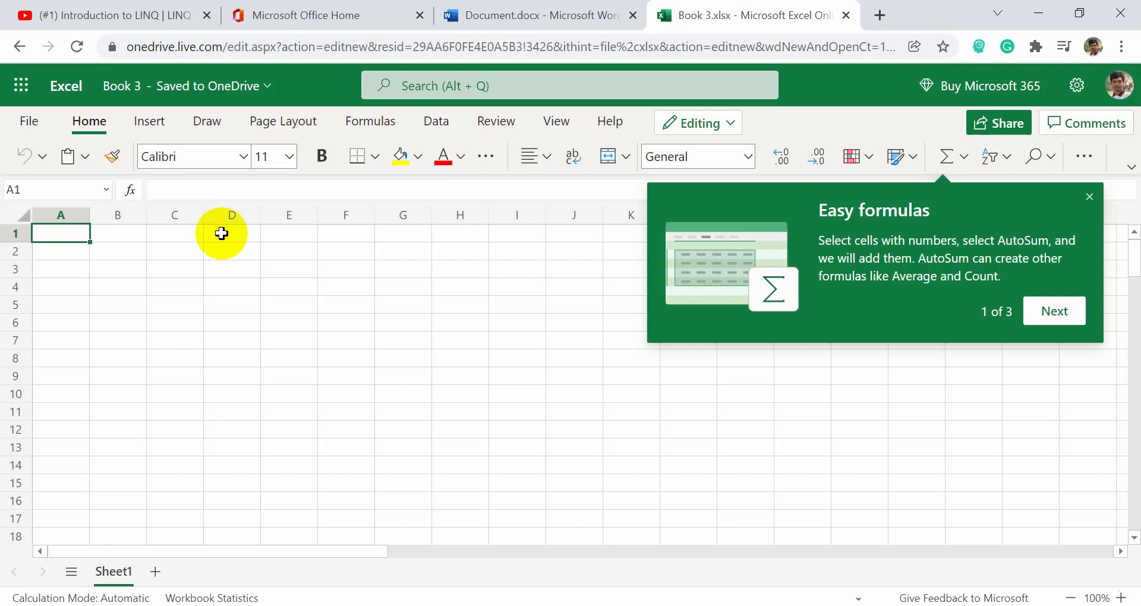
pyautogui.click(1089, 197)
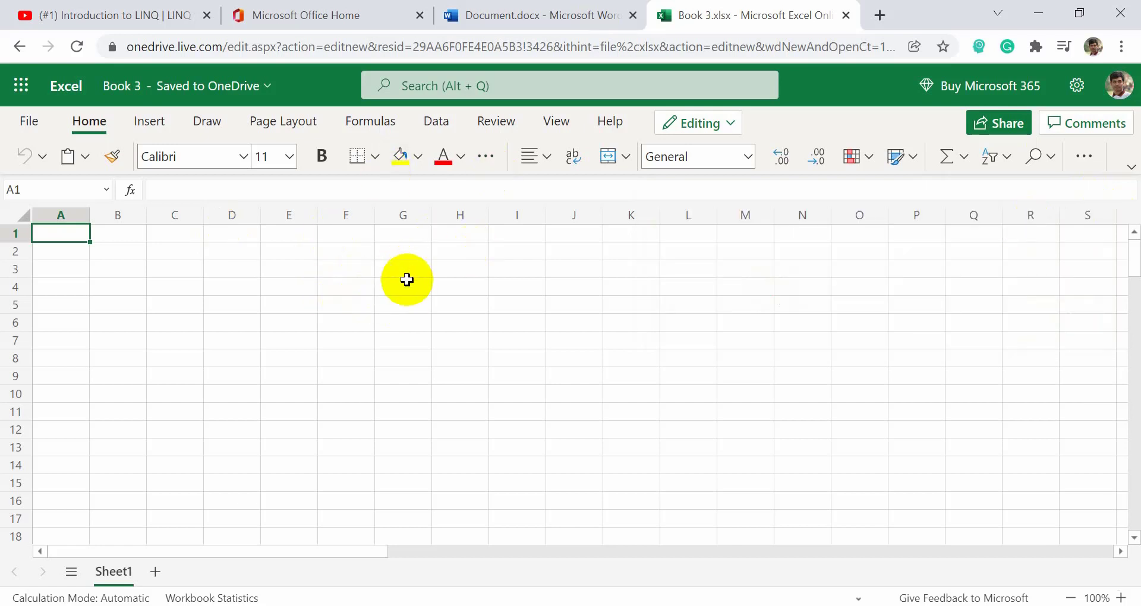
# - Select cell G4 and view the workbook's sharing options
pyautogui.click(406, 280)
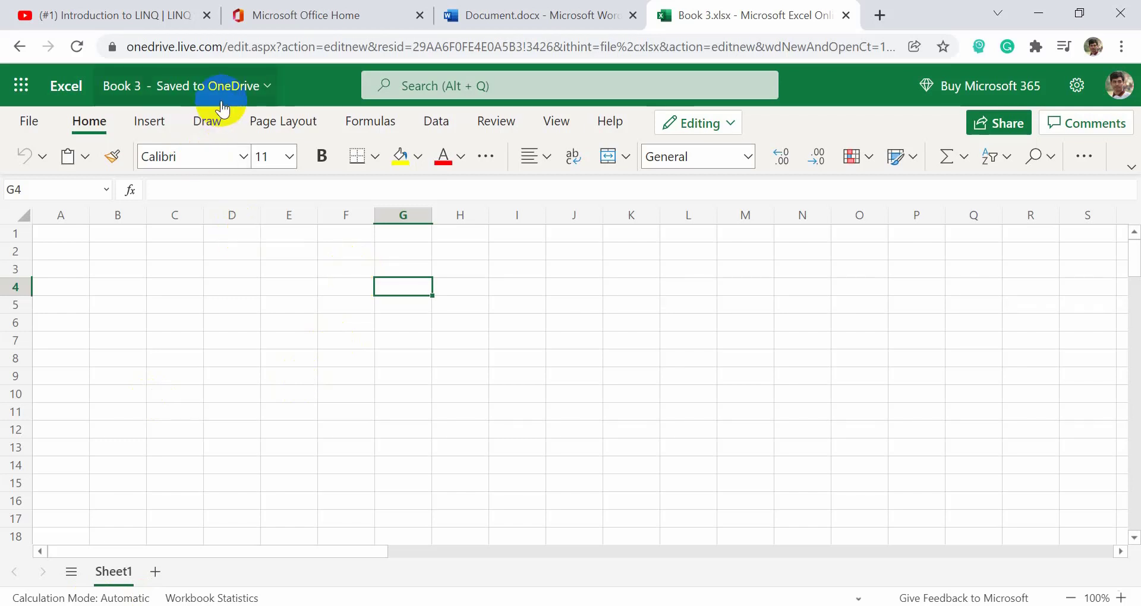
pyautogui.click(993, 129)
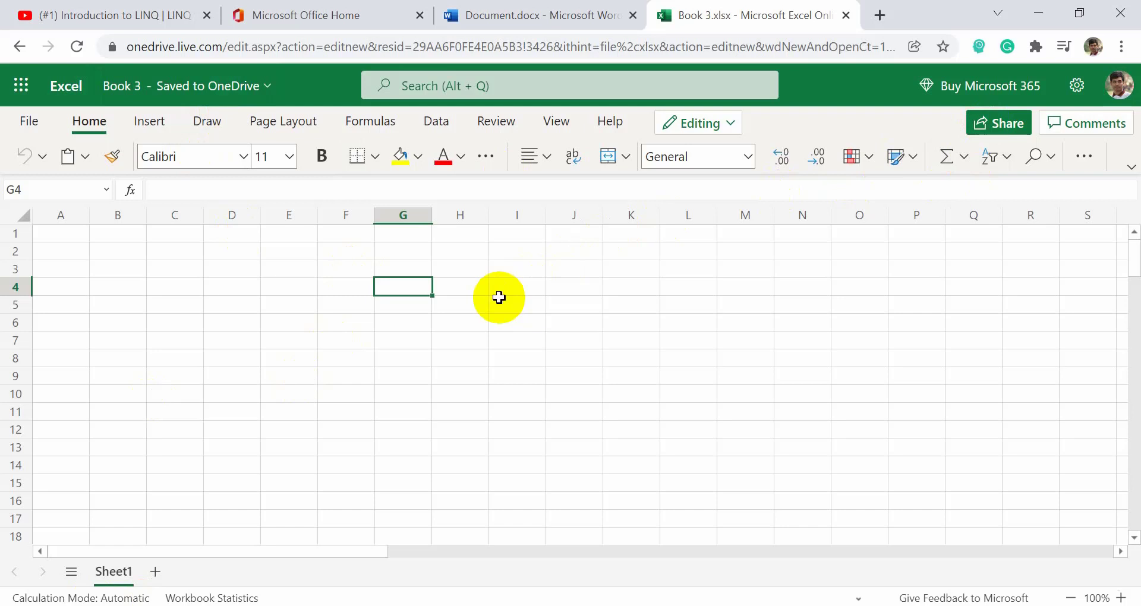
# - Switch to PowerPoint and open the recent presentation Global-Education-Solution-PowerPoint-Templates
pyautogui.click(24, 90)
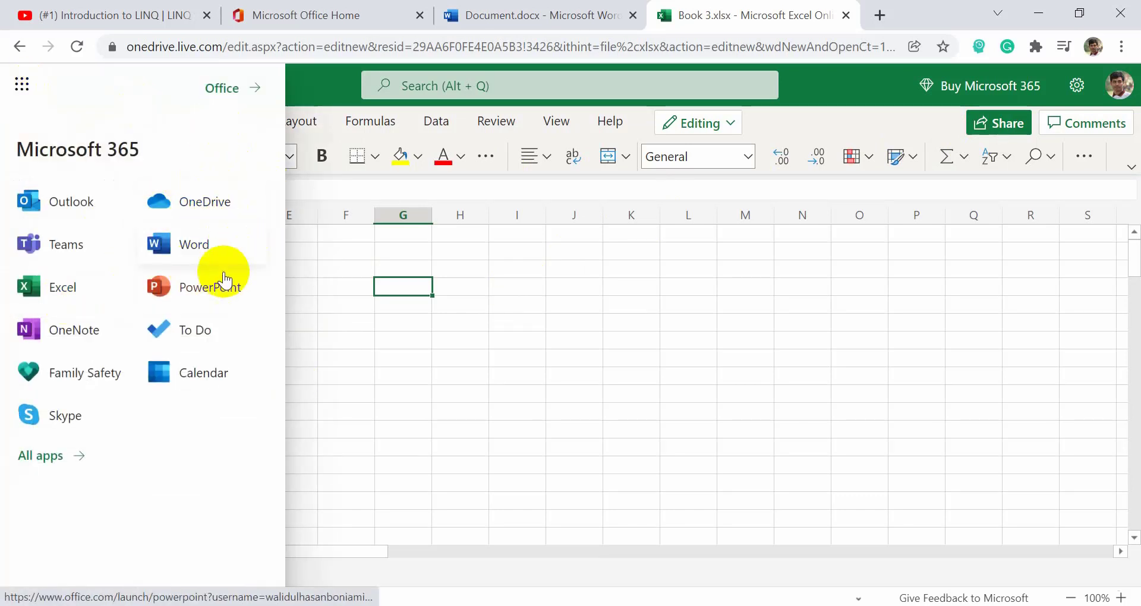
pyautogui.click(209, 285)
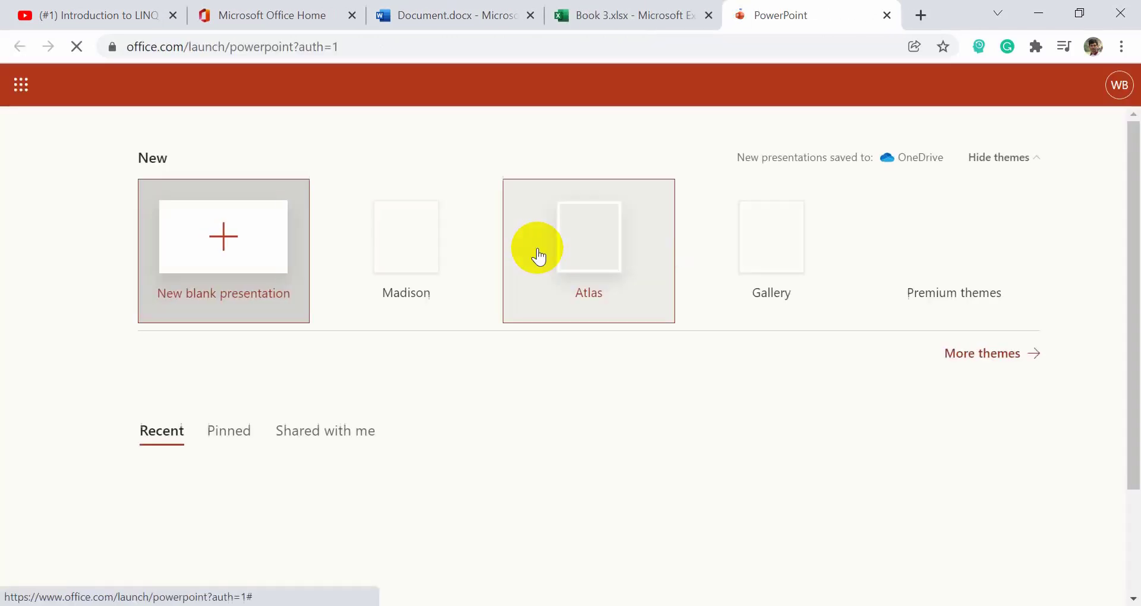
pyautogui.click(384, 102)
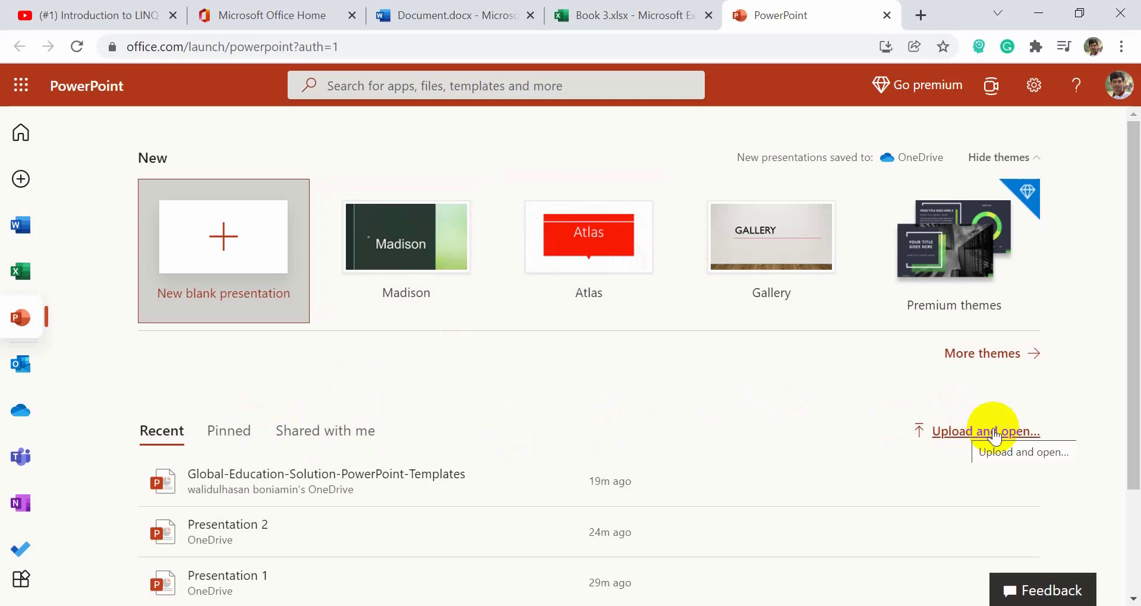
pyautogui.click(264, 480)
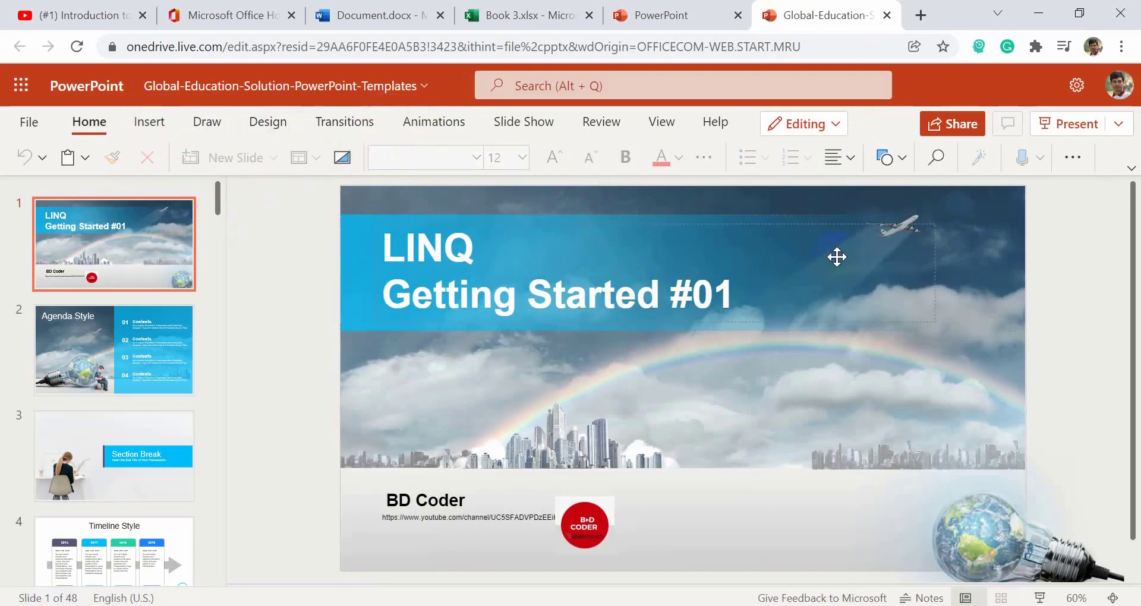
# - Present the slides in full screen and advance to the Timeline Style slide
pyautogui.click(1061, 122)
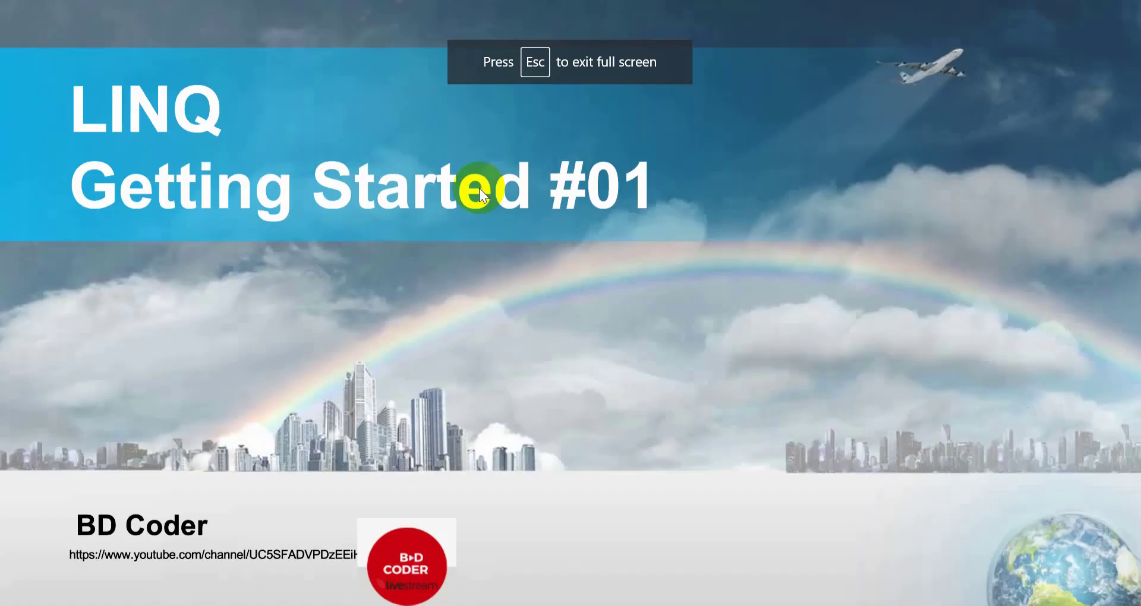
pyautogui.click(479, 188)
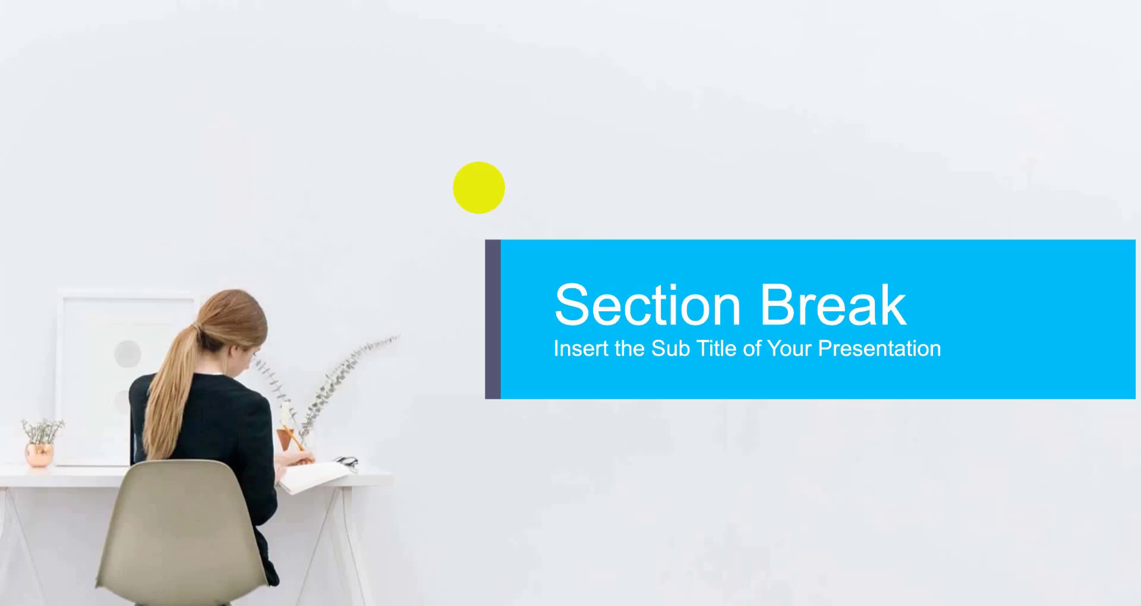
pyautogui.click(479, 188)
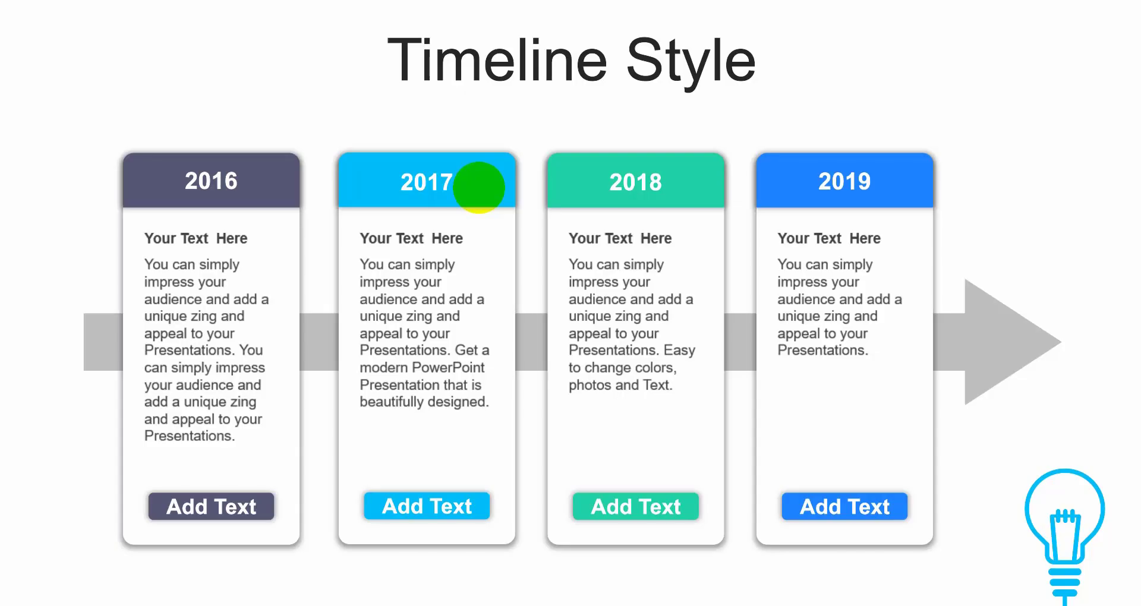